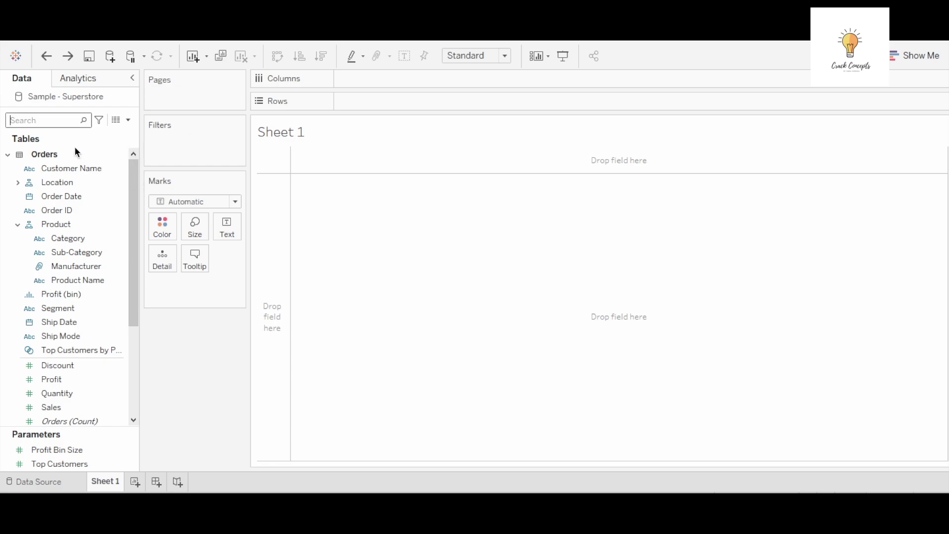
# Put Sub-Category on Columns and SUM(Sales) on Rows to chart sales per sub-category
pyautogui.click(54, 120)
pyautogui.moveTo(67, 252)
pyautogui.mouseDown()
pyautogui.moveTo(388, 105)
pyautogui.moveTo(382, 76)
pyautogui.mouseUp()
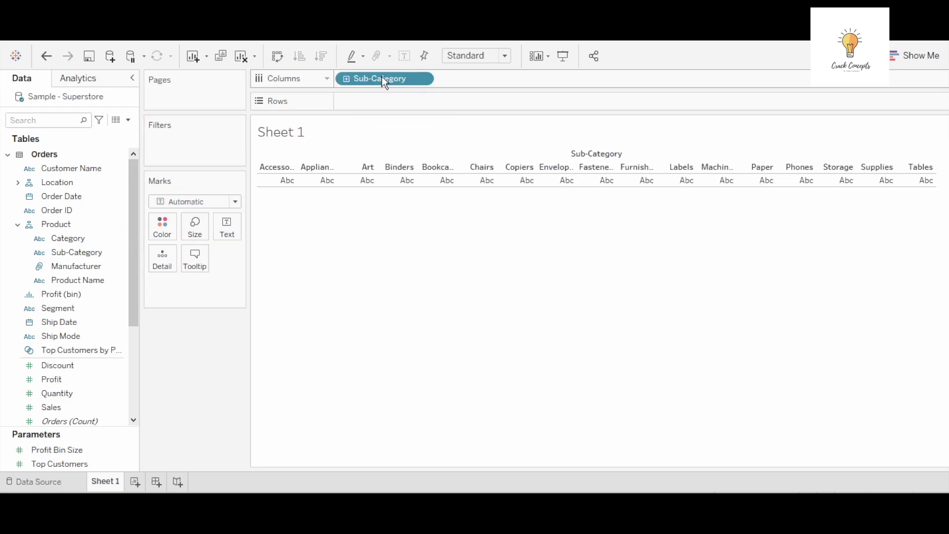
pyautogui.click(51, 120)
pyautogui.write('SAL')
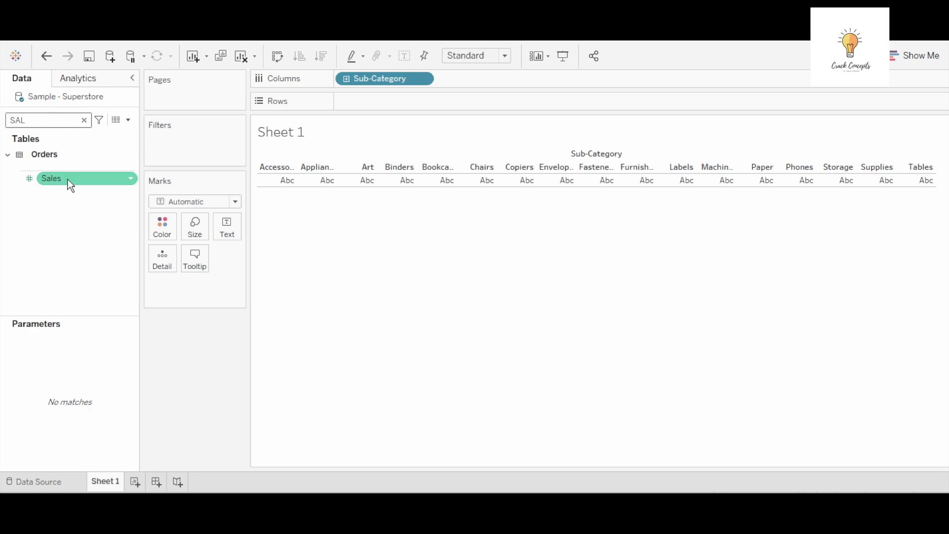
pyautogui.moveTo(66, 183); pyautogui.dragTo(378, 101)
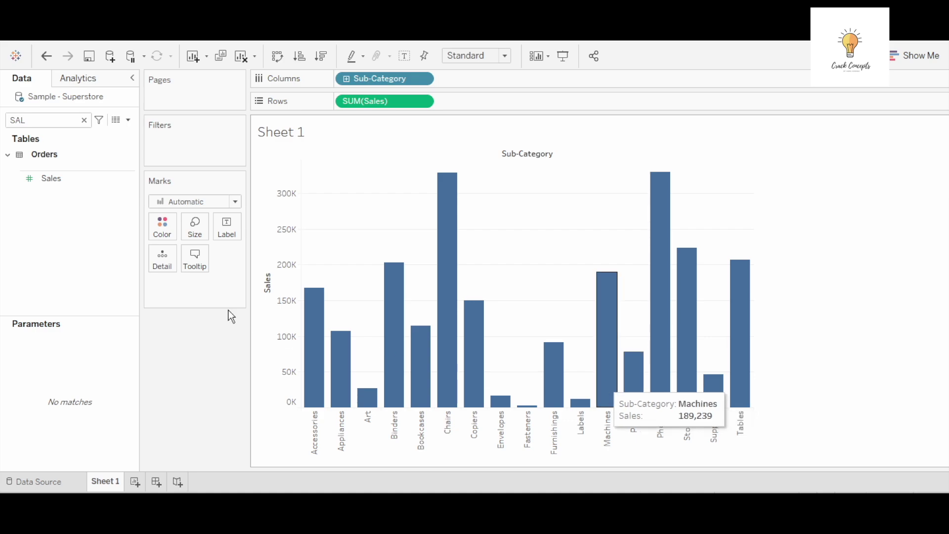
# Turn SUM(Sales) into a Running Total table calculation
pyautogui.click(84, 121)
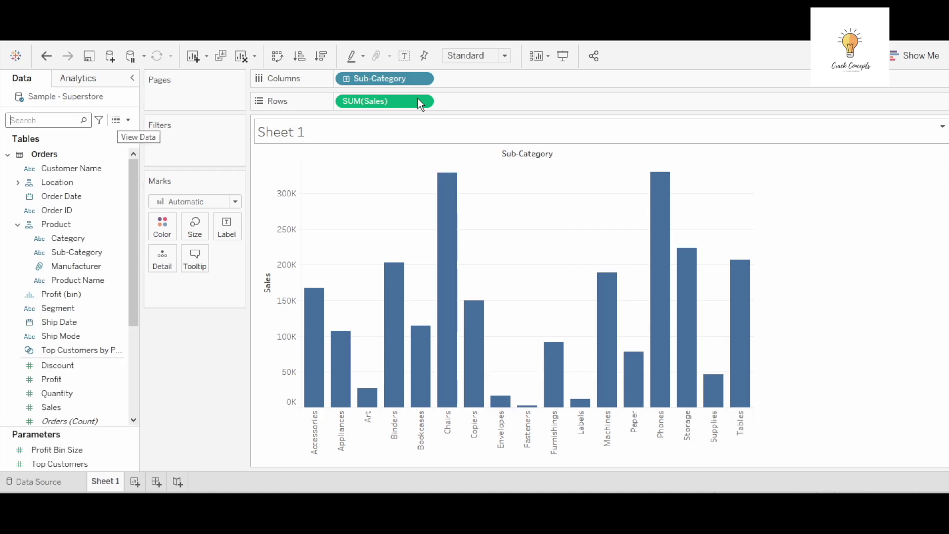
pyautogui.click(421, 102)
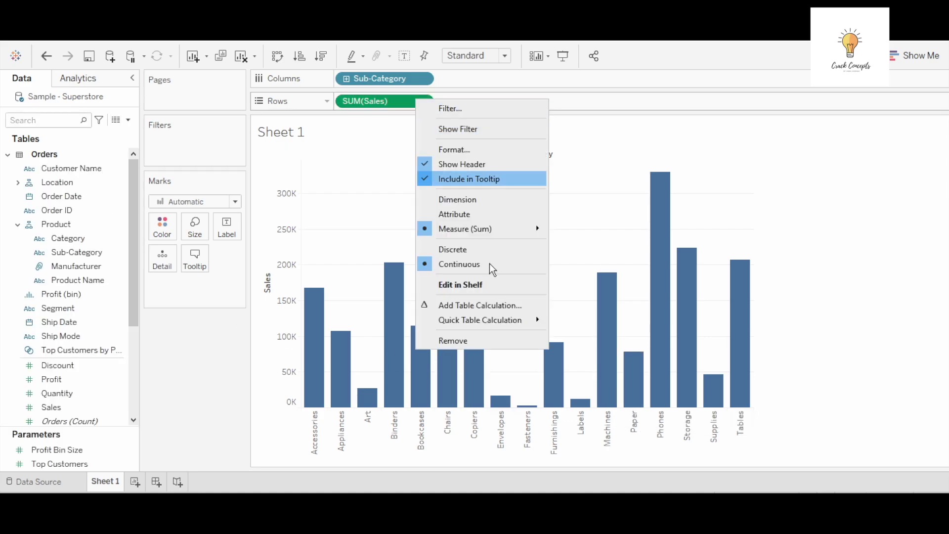
pyautogui.click(475, 309)
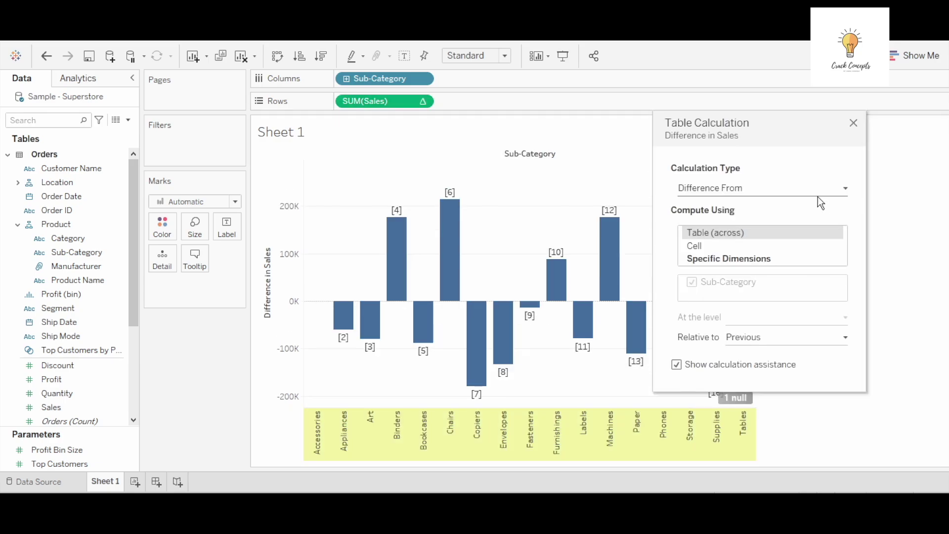
pyautogui.click(836, 190)
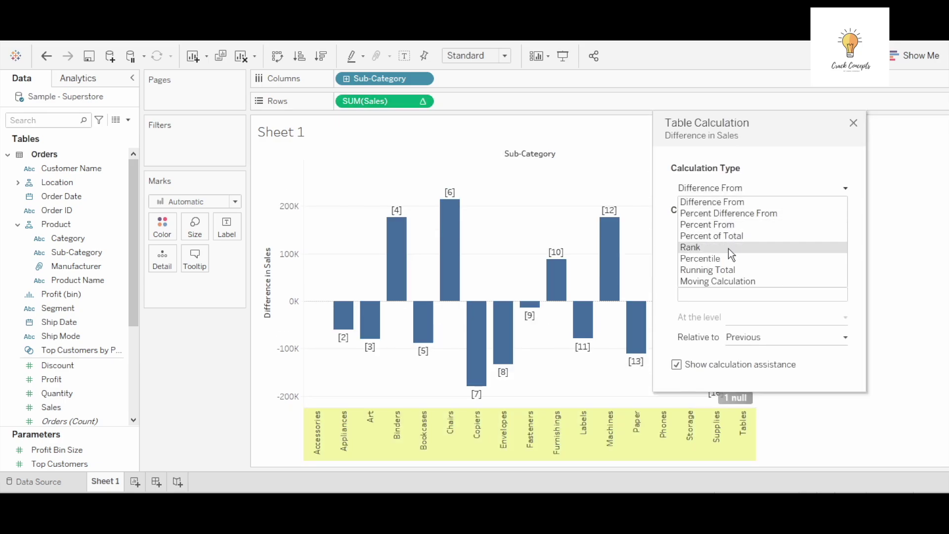
pyautogui.click(727, 271)
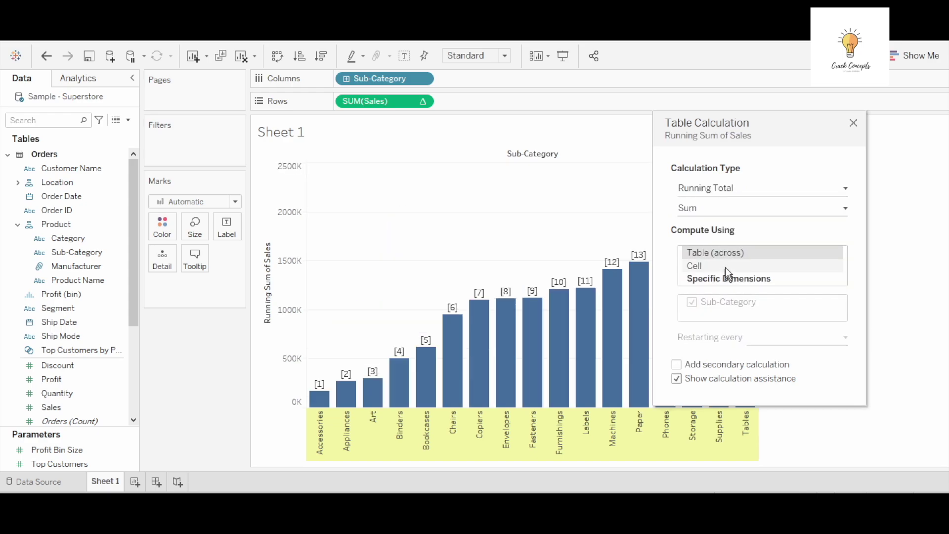
pyautogui.click(853, 125)
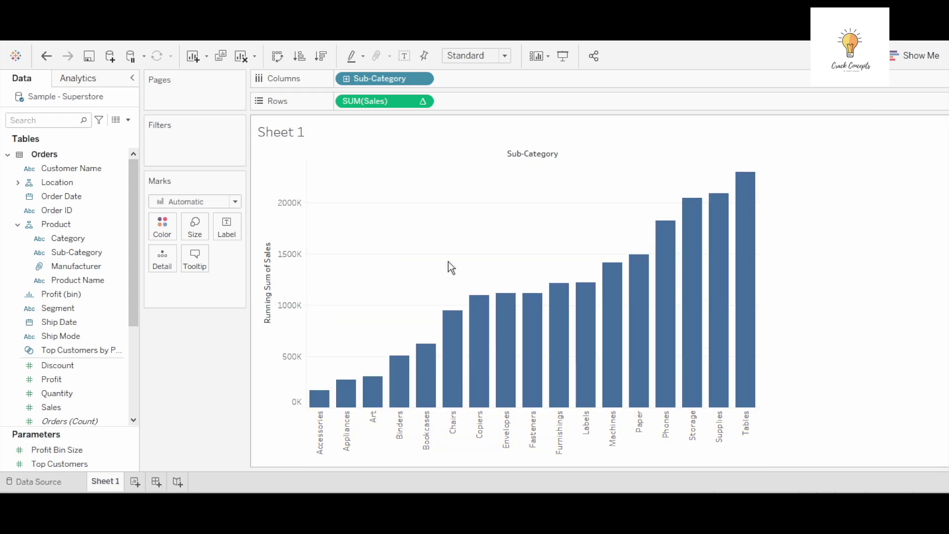
# Change the mark type to Gantt Bar
pyautogui.click(235, 201)
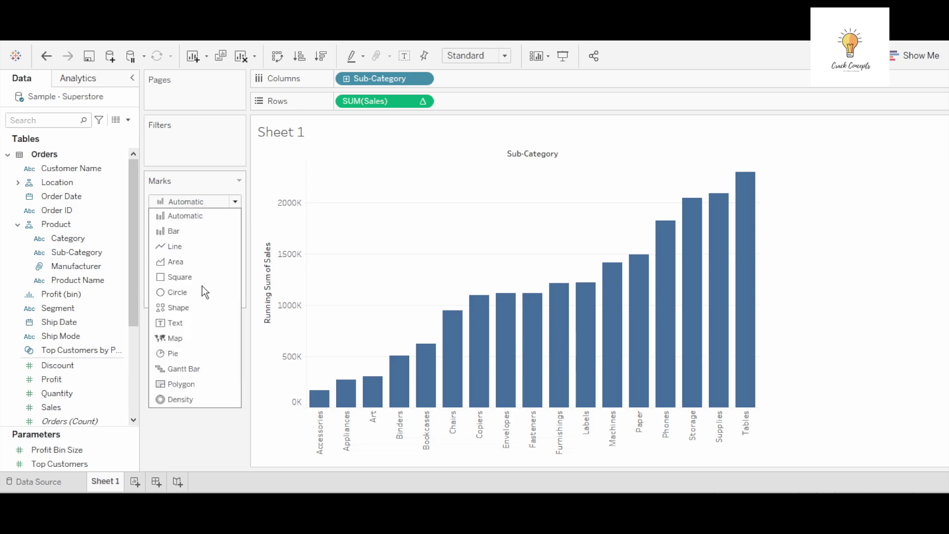
pyautogui.click(193, 369)
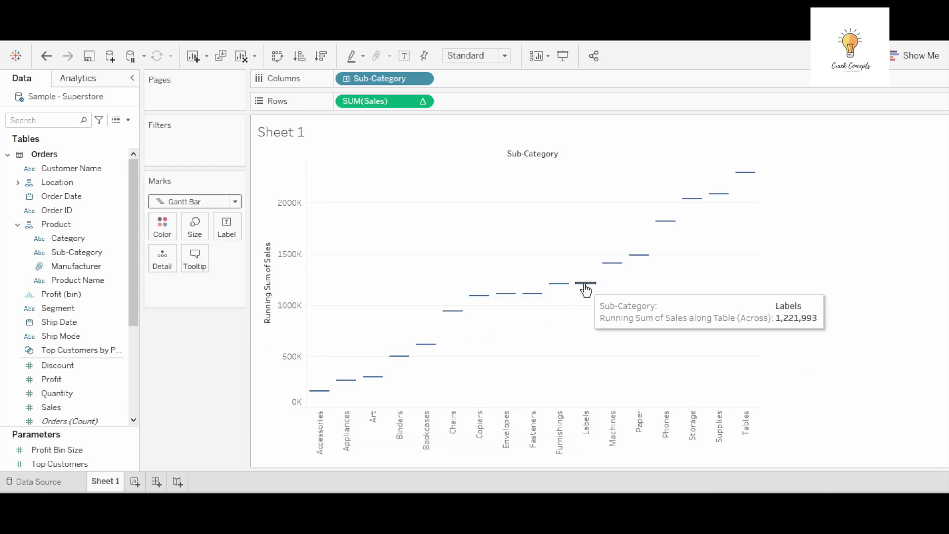
pyautogui.click(128, 121)
# Name the new calculated field 'Negative Sales' and enter the formula -[Sales]
pyautogui.click(79, 137)
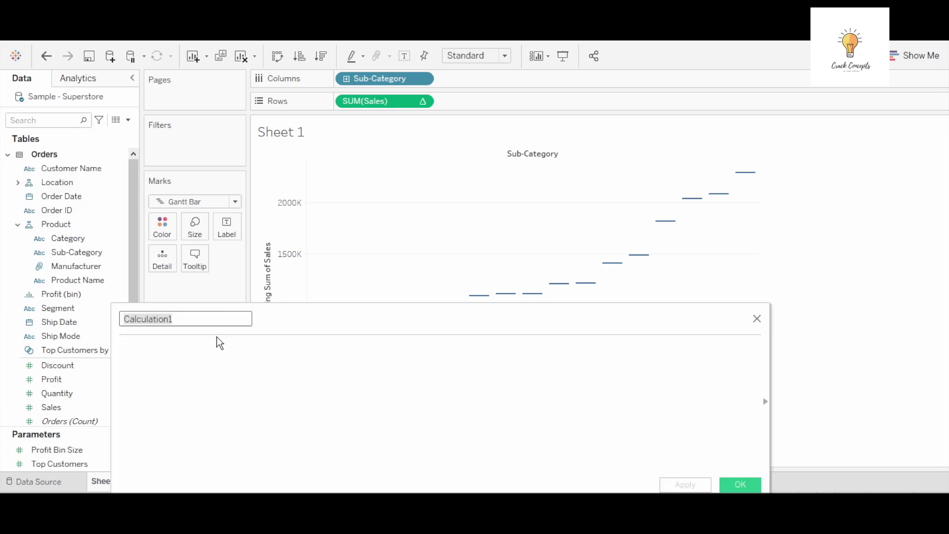
pyautogui.write('NEGATIVE')
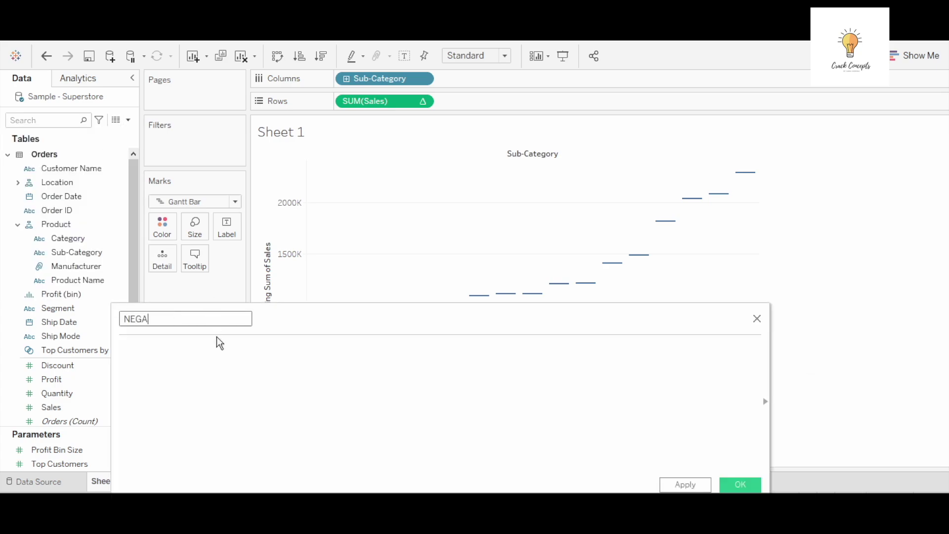
pyautogui.press('BackSpace')
pyautogui.press('BackSpace')
pyautogui.press('BackSpace')
pyautogui.press('BackSpace')
pyautogui.press('BackSpace')
pyautogui.press('BackSpace')
pyautogui.press('BackSpace')
pyautogui.write('egative Sales')
pyautogui.click(181, 350)
pyautogui.write('-sale')
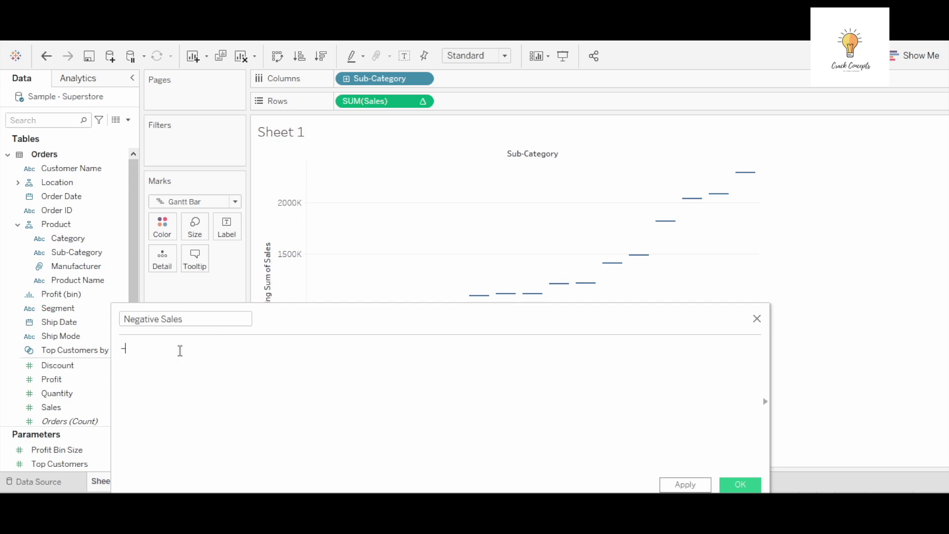
pyautogui.click(181, 363)
# Save Negative Sales, size the Gantt bars by it, and colour them by Sub-Category
pyautogui.click(740, 485)
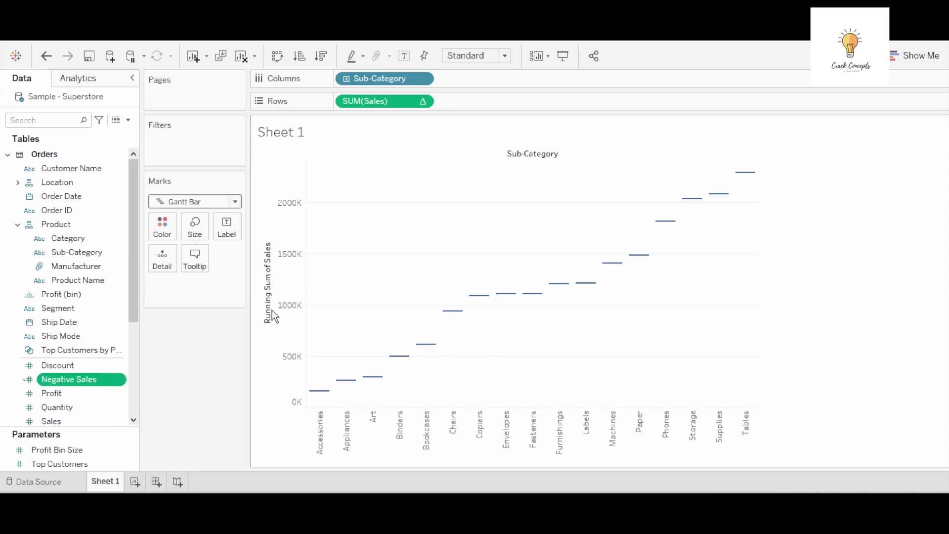
pyautogui.moveTo(84, 379); pyautogui.dragTo(196, 230)
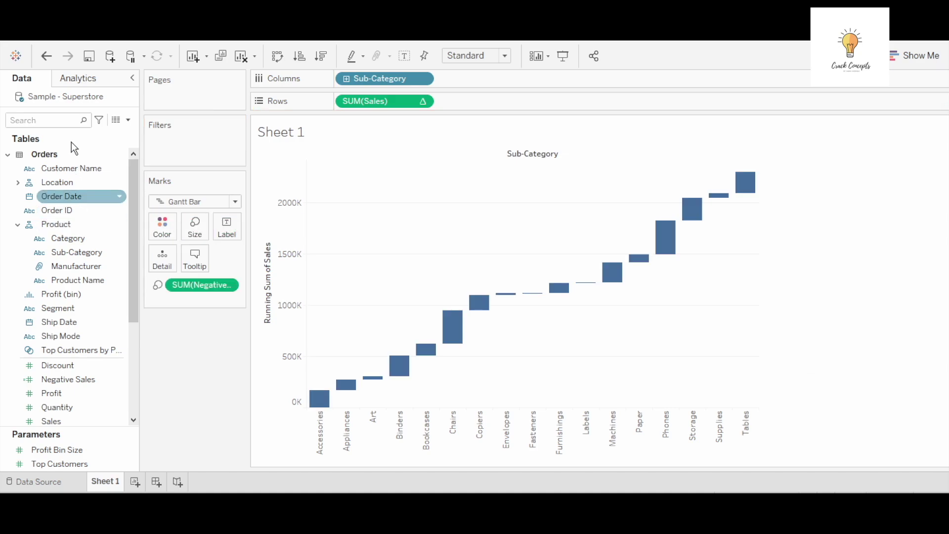
pyautogui.write('sub')
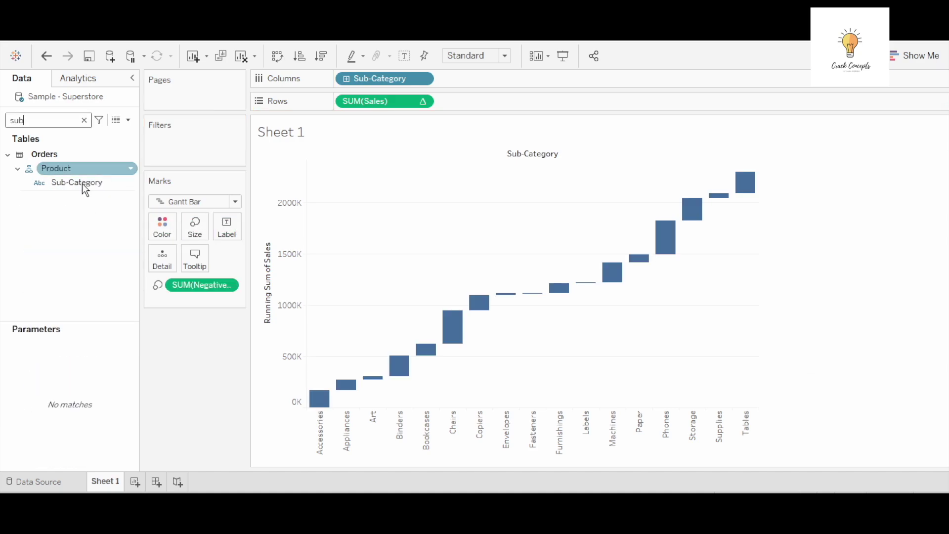
pyautogui.moveTo(77, 183); pyautogui.dragTo(162, 227)
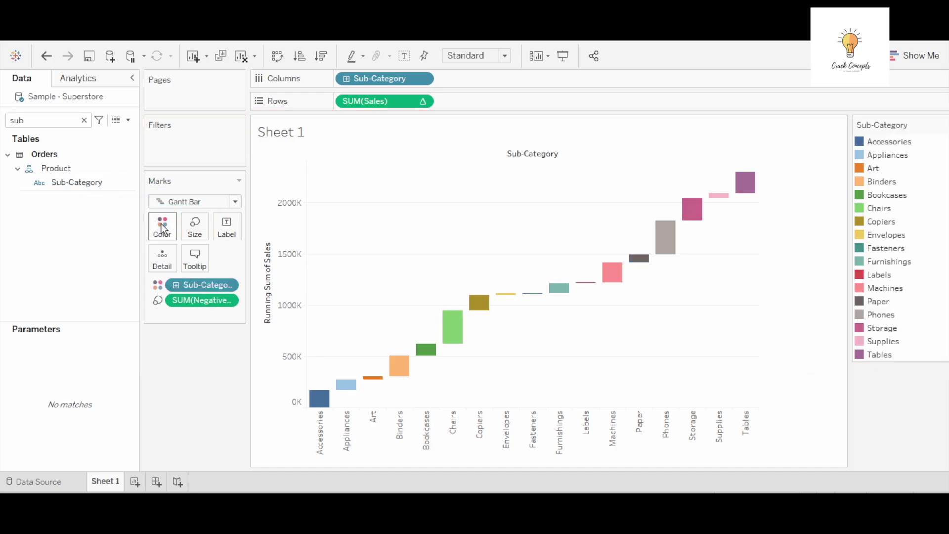
pyautogui.click(83, 121)
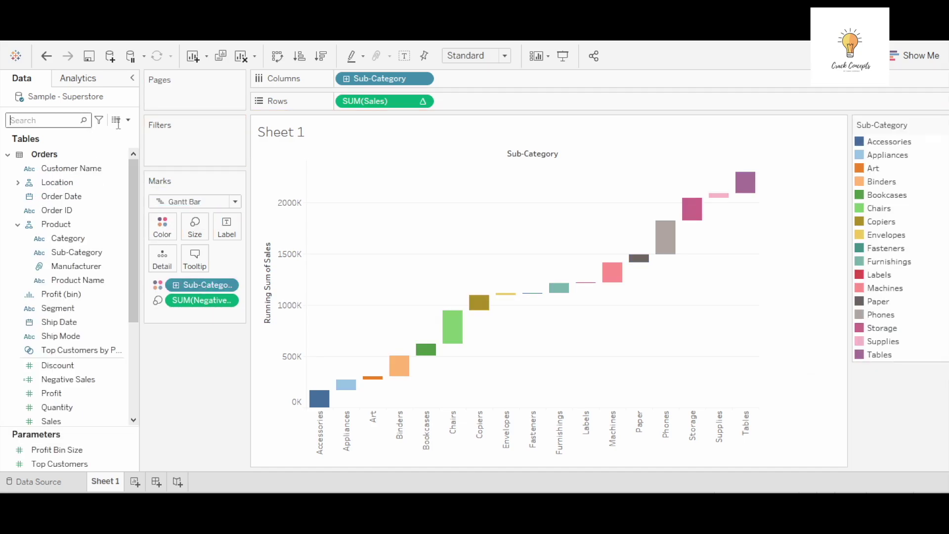
pyautogui.click(99, 80)
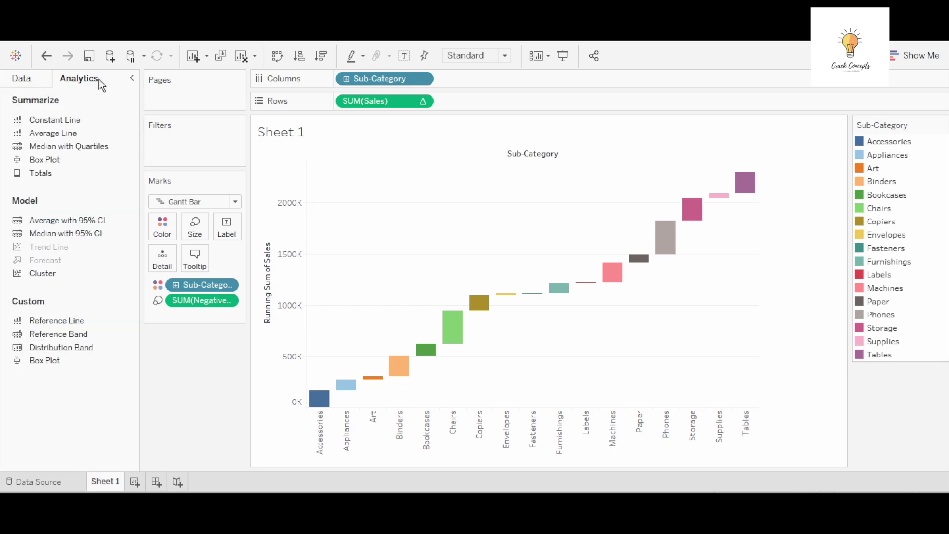
# Add column grand totals from Analytics, giving a final Grand Total bar of 2,297,201
pyautogui.doubleClick(43, 174)
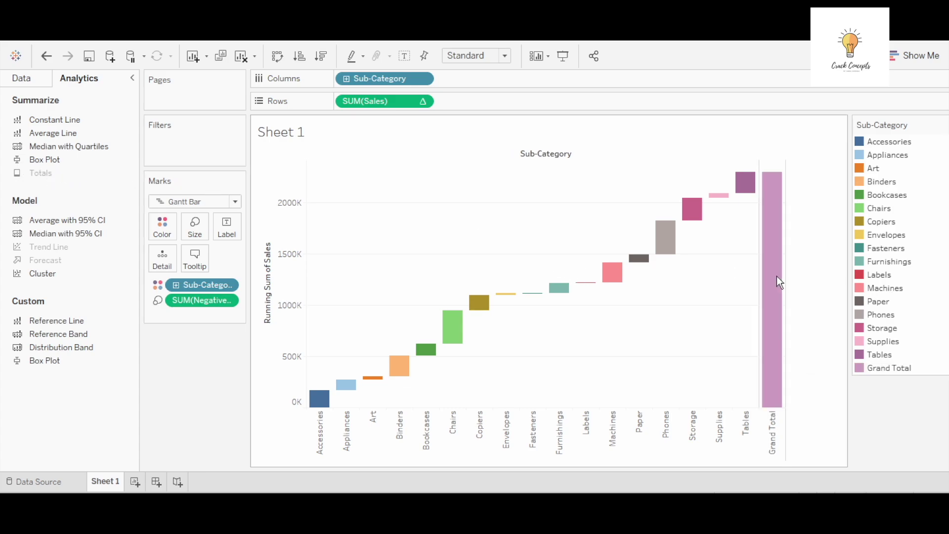
pyautogui.moveTo(771, 267)
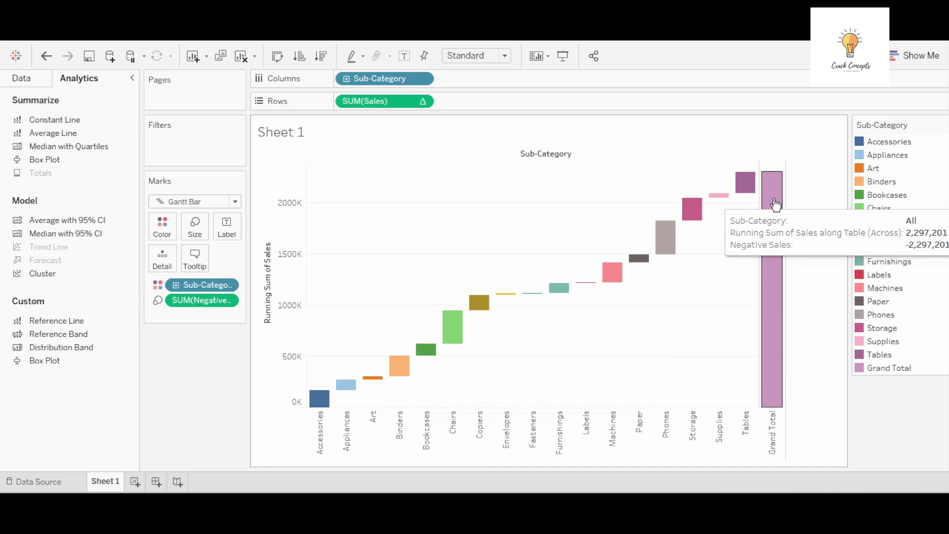
# Add Sales to Tooltip and remove the Running Sum and Negative Sales lines from it
pyautogui.click(34, 84)
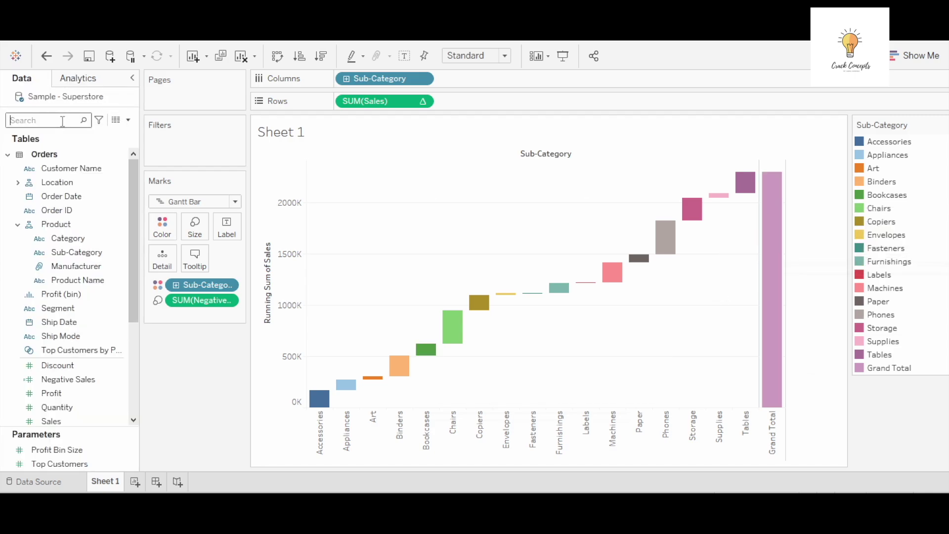
pyautogui.write('sales')
pyautogui.moveTo(62, 193); pyautogui.dragTo(195, 257)
pyautogui.click(195, 257)
pyautogui.moveTo(491, 204); pyautogui.dragTo(280, 188)
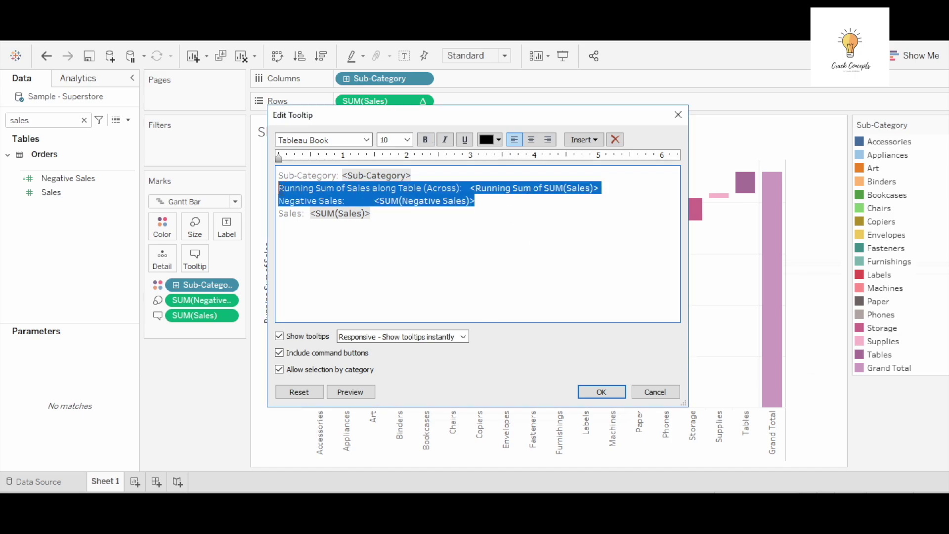
pyautogui.press('Delete')
pyautogui.press('Delete')
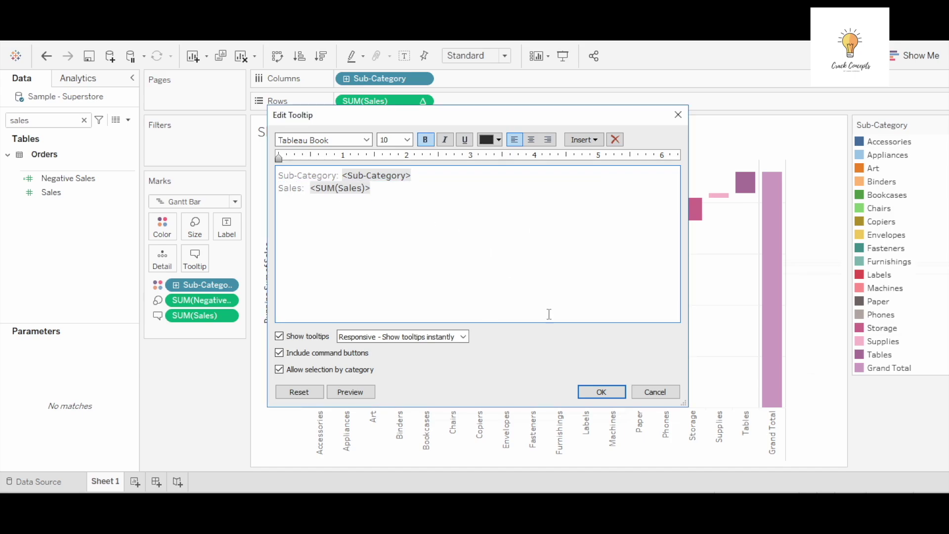
pyautogui.click(596, 392)
pyautogui.moveTo(772, 234)
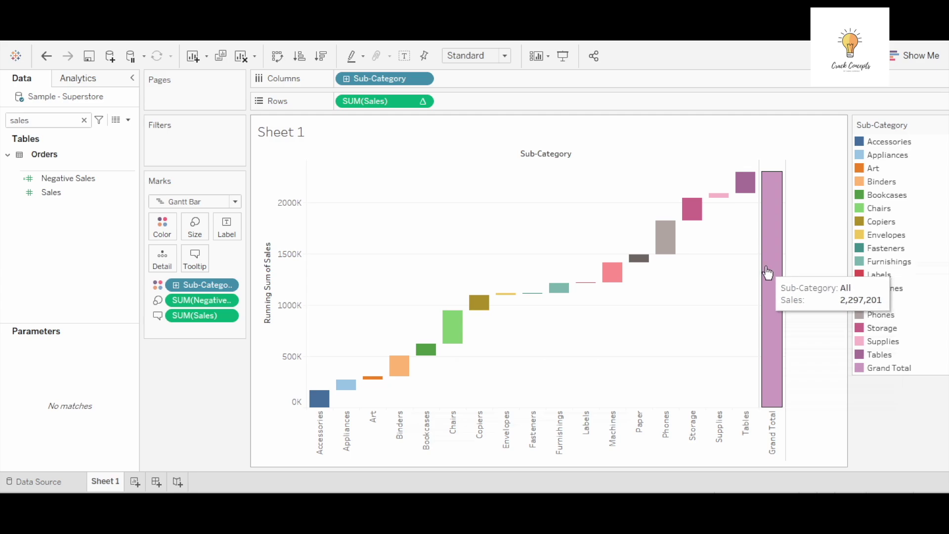
pyautogui.click(771, 208)
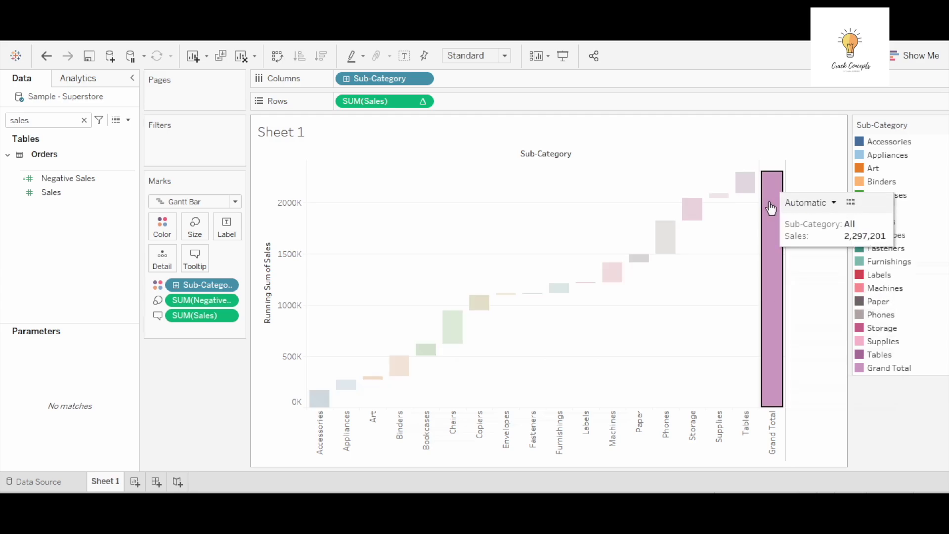
pyautogui.click(773, 198)
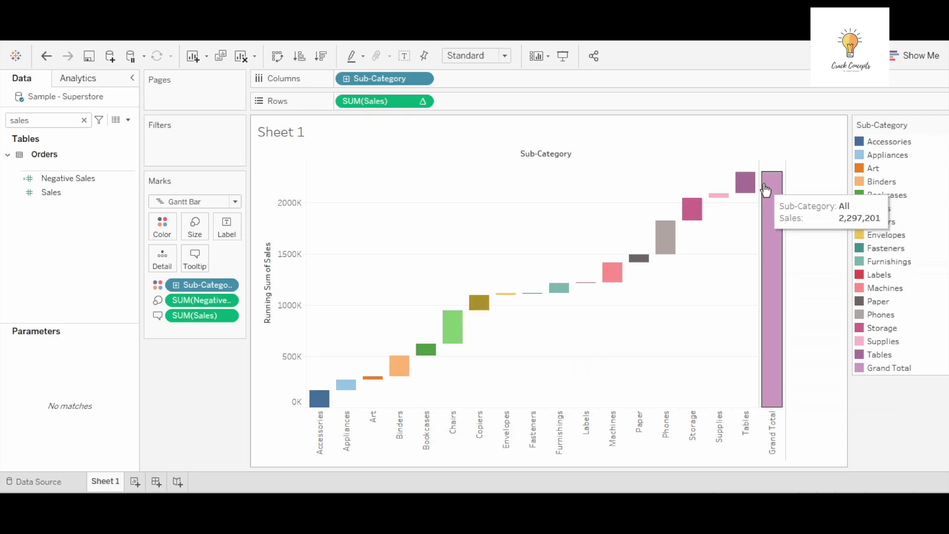